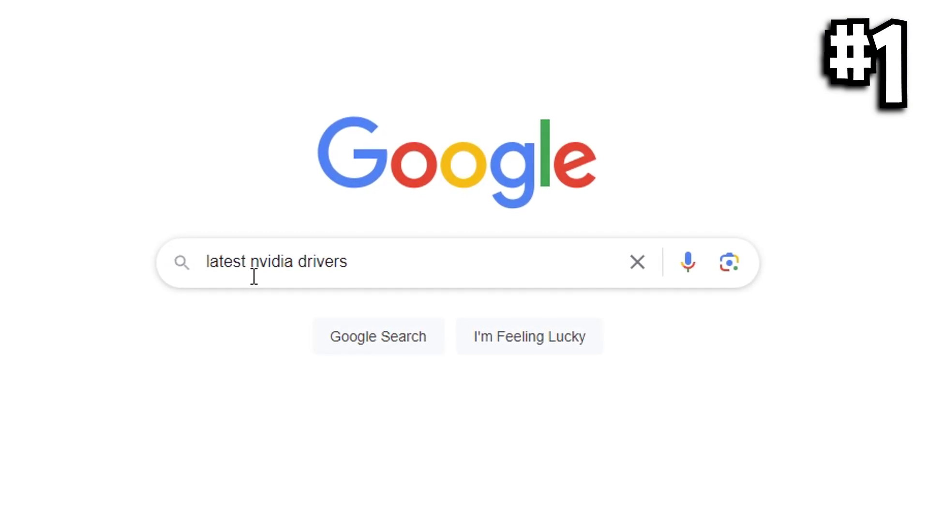
Search Google for the latest NVIDIA drivers and open the NVIDIA Driver Downloads result
click(414, 346)
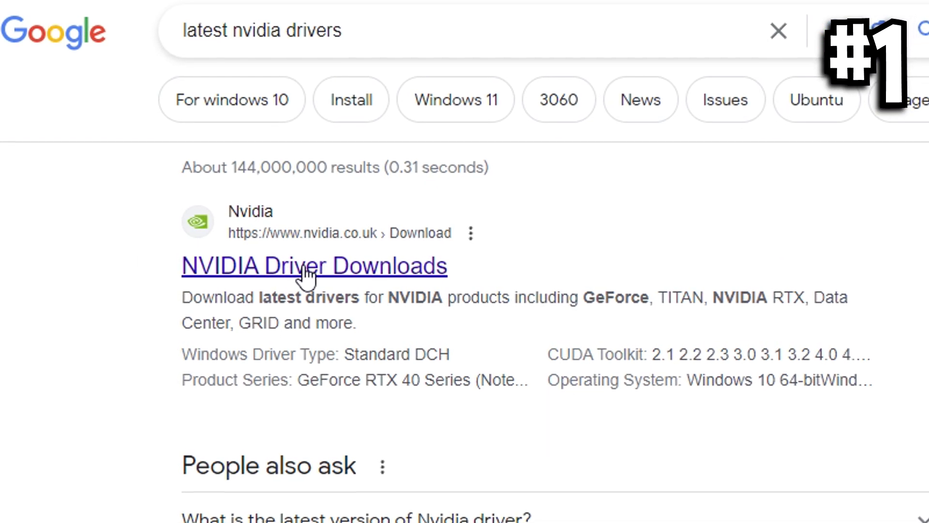
click(317, 273)
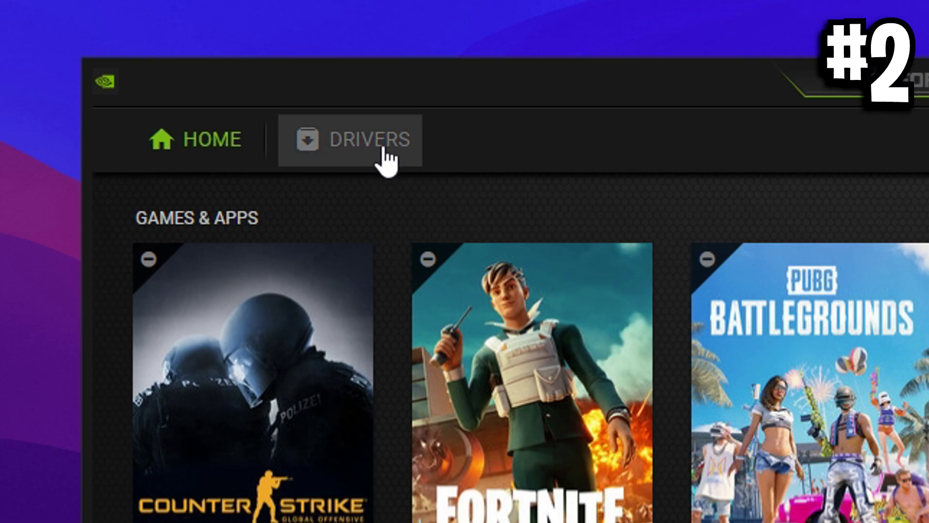
Show the DRIVERS page in GeForce Experience to see available and installed drivers
click(390, 151)
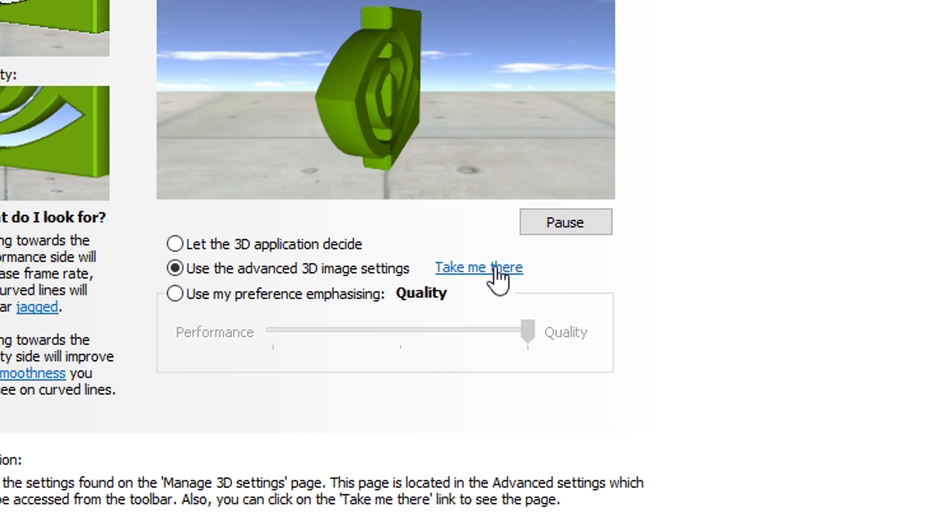
Follow the 'Take me there' link to the Manage 3D Settings Global Settings list
click(583, 399)
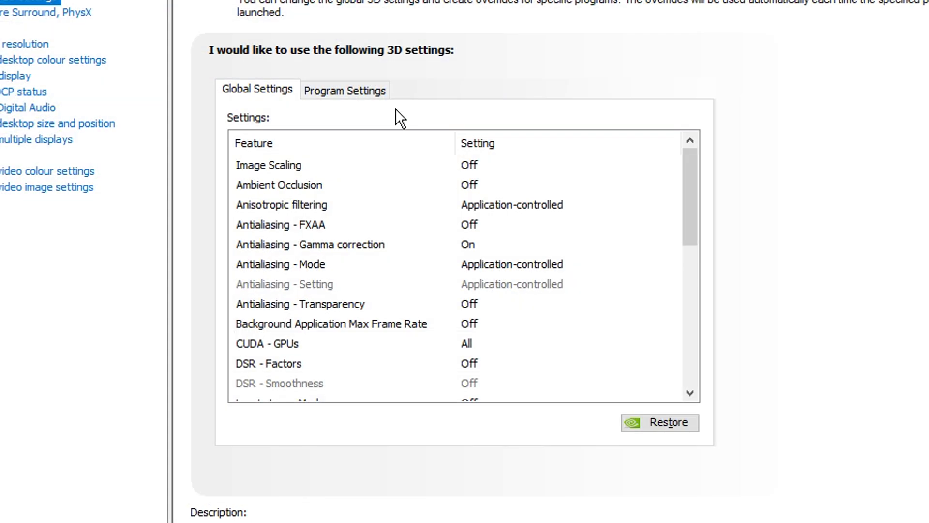
Set global Antialiasing - Gamma correction to Off
click(473, 245)
click(475, 243)
click(497, 276)
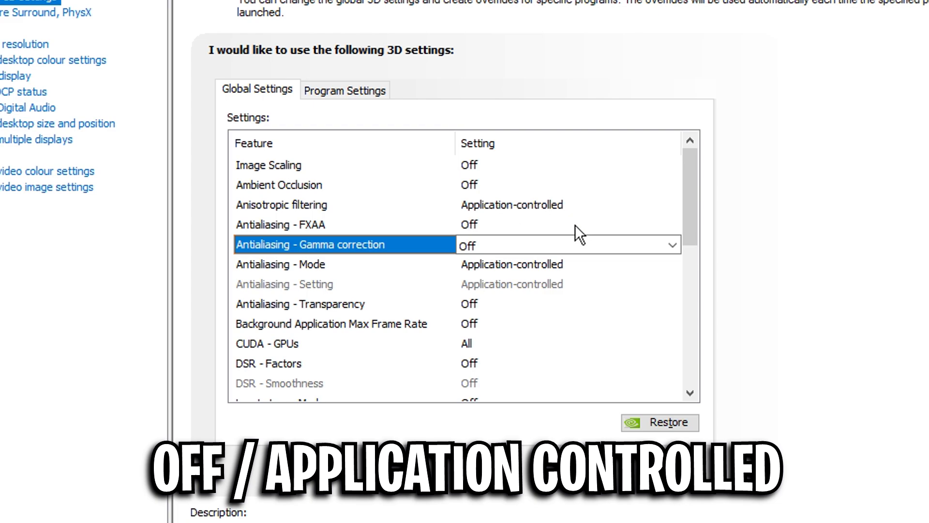
drag(691, 237, 691, 283)
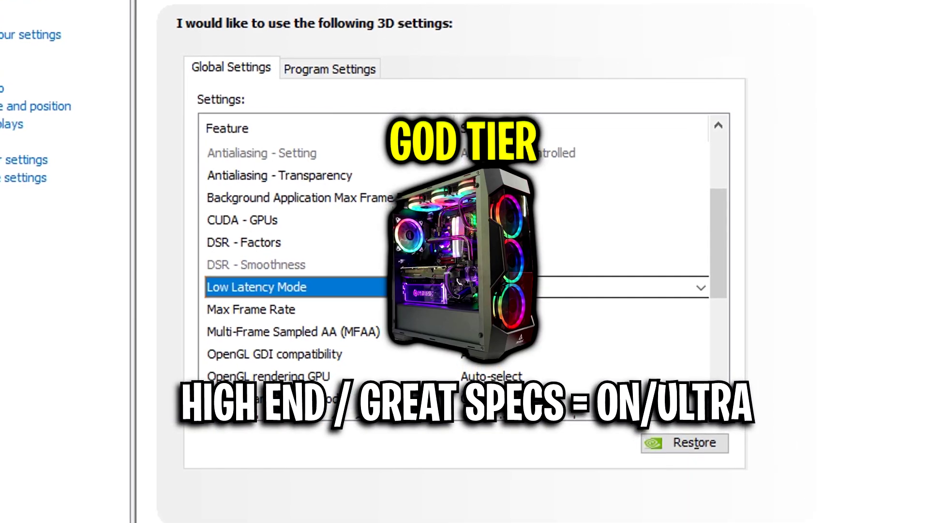
Review the Low Latency Mode choices and keep it at Off
click(508, 287)
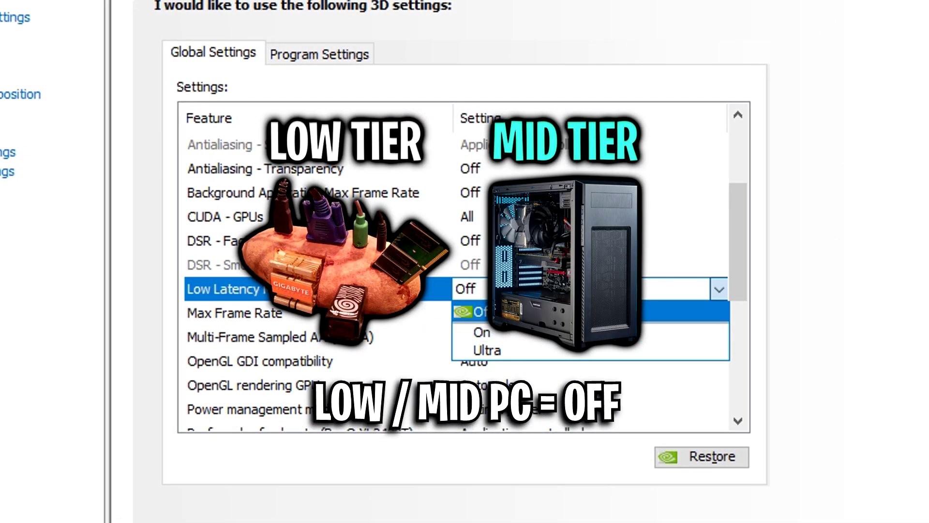
click(479, 311)
scroll(740, 292, down, 1)
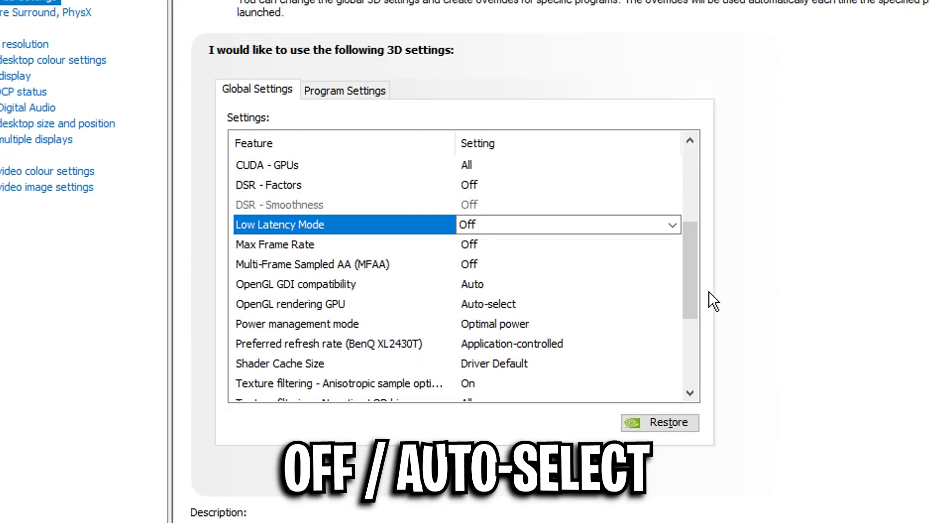
Review Power management mode options and keep it at Optimal power
scroll(697, 295, down, 2)
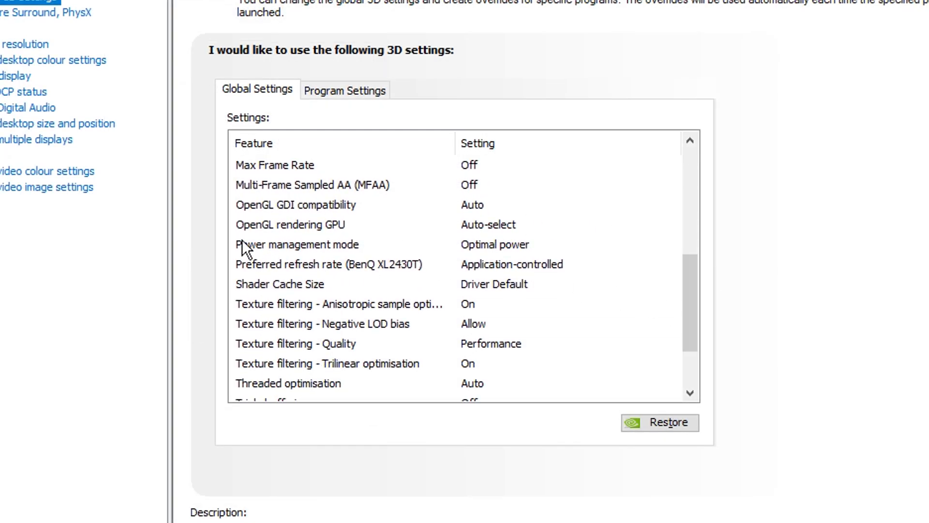
click(510, 244)
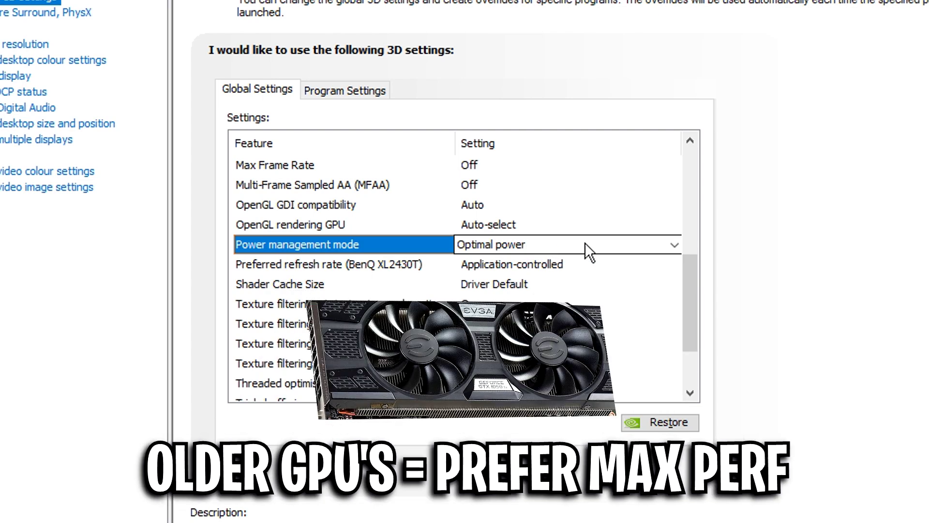
click(670, 244)
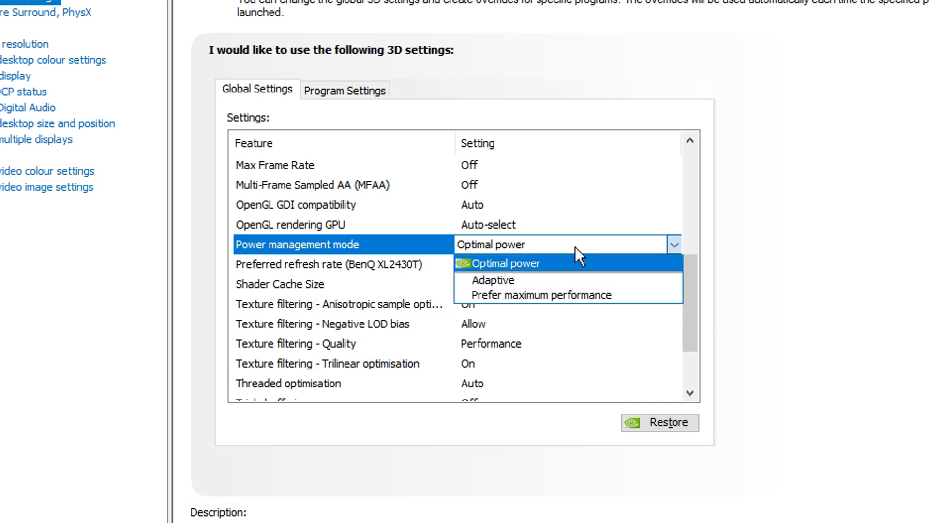
click(538, 245)
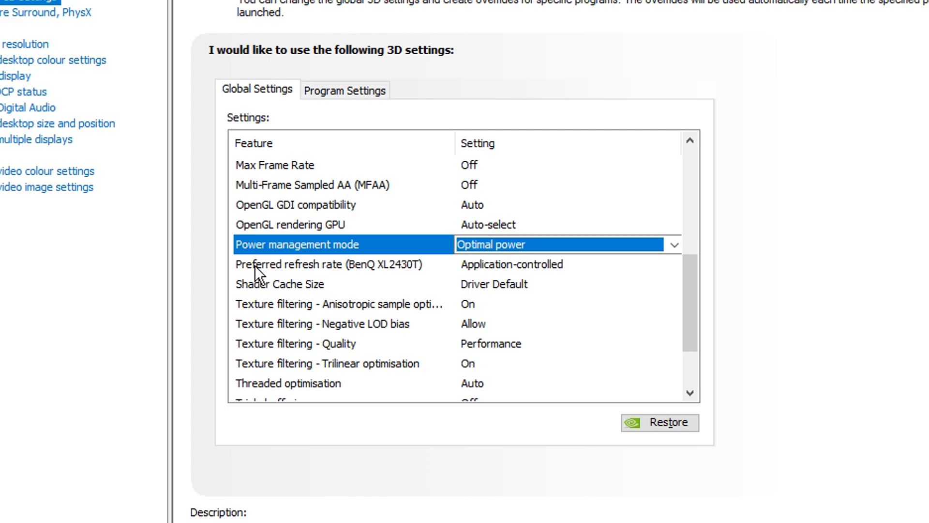
Set Preferred refresh rate to Highest available and list the Texture filtering - Quality options
click(319, 265)
click(509, 266)
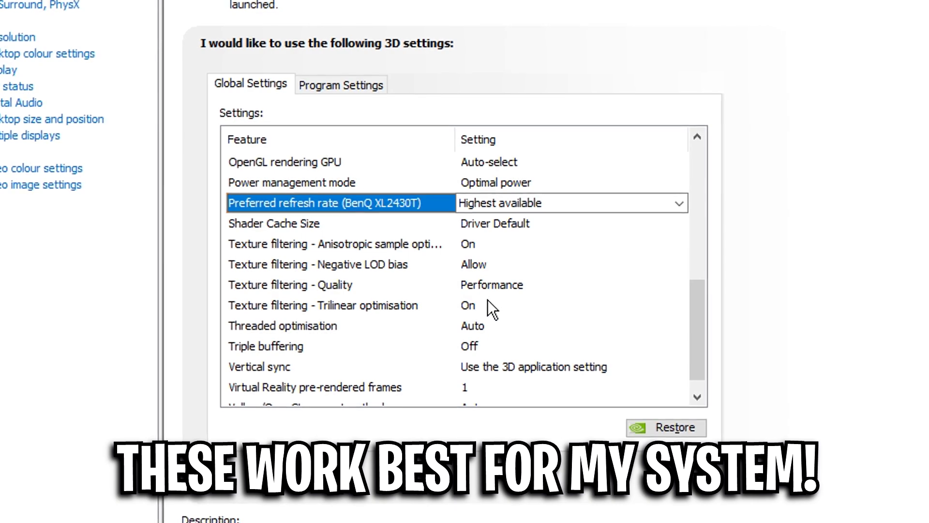
click(328, 284)
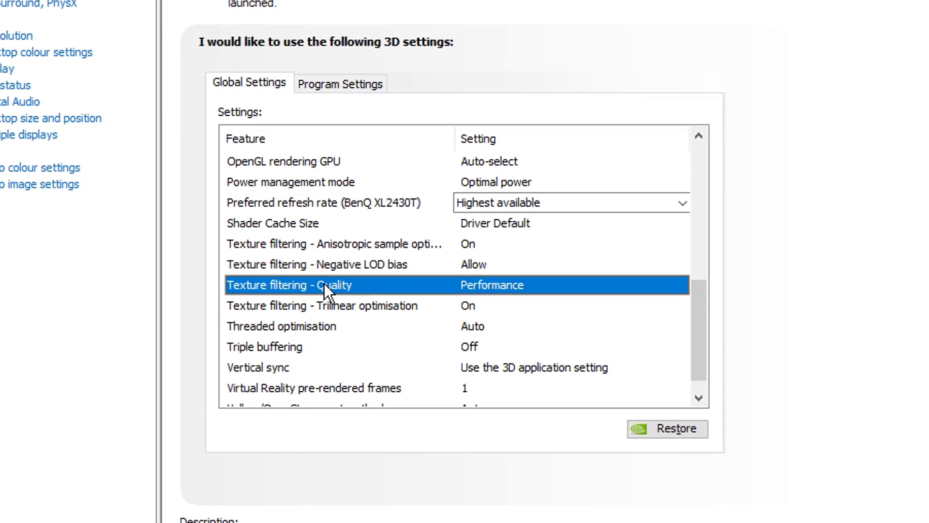
click(495, 284)
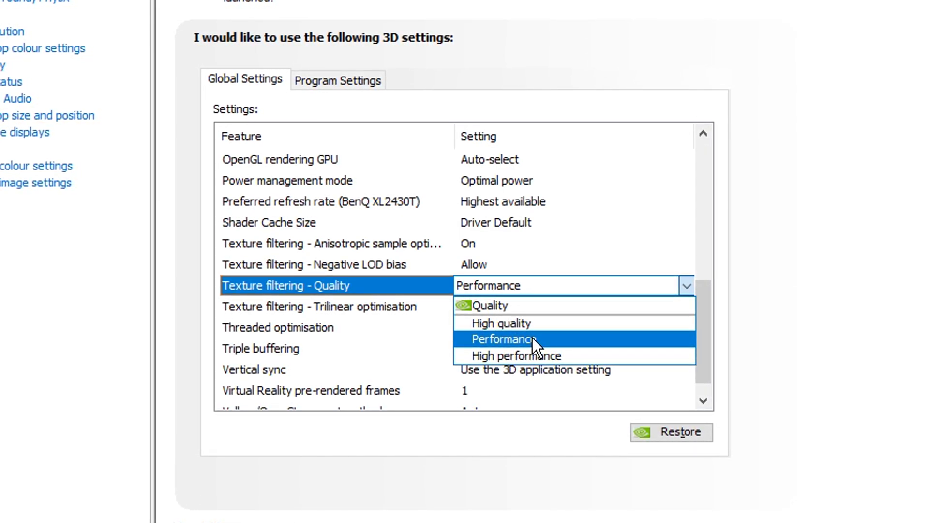
Keep Texture filtering quality on Performance, Trilinear optimisation On, and Threaded optimisation on Auto
click(559, 336)
click(399, 312)
scroll(399, 318, down, 1)
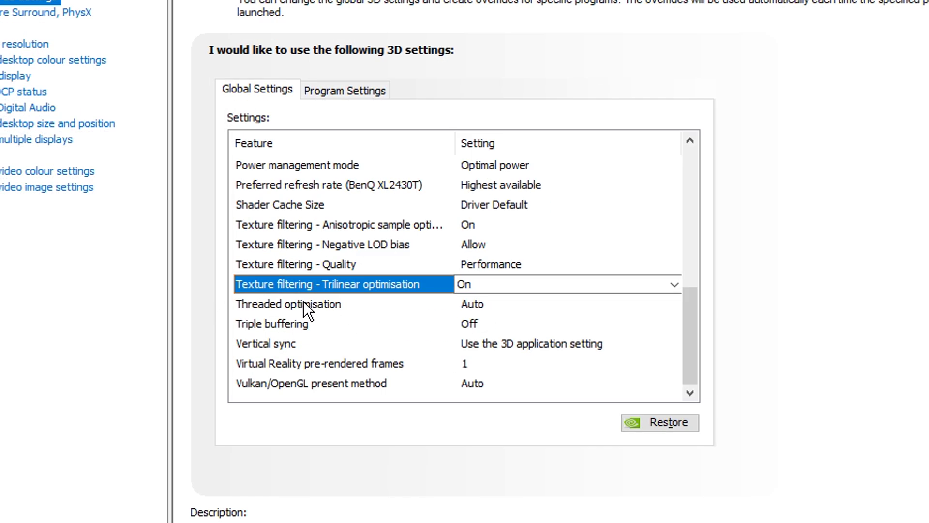
click(490, 304)
click(510, 304)
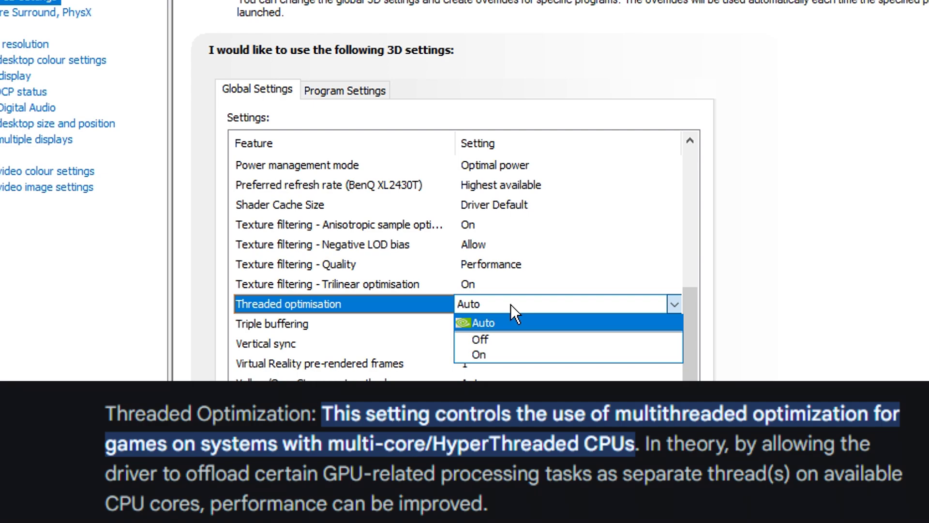
click(611, 310)
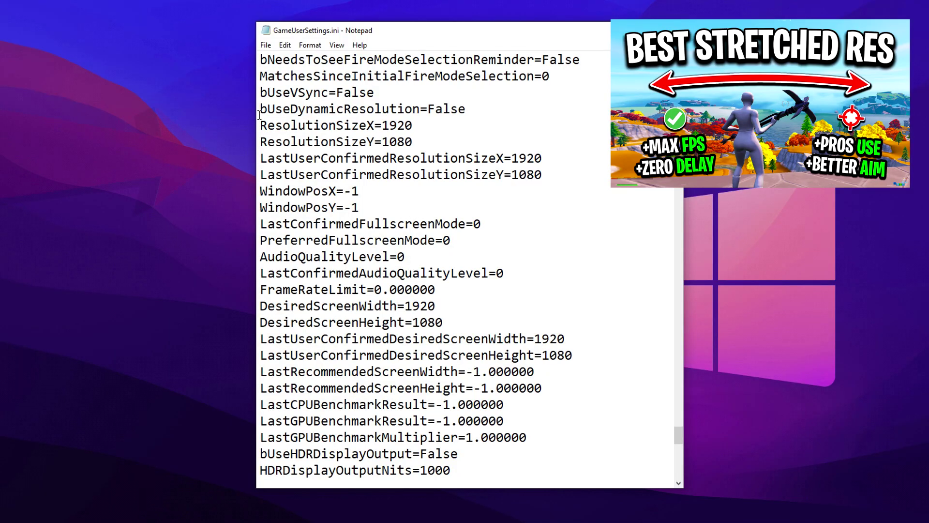
Highlight the resolution, frame rate and screen size entries in the game's settings file
mouse_move(259, 115)
mouse_down()
mouse_move(573, 185)
mouse_move(260, 127)
mouse_up()
drag(261, 290, 581, 355)
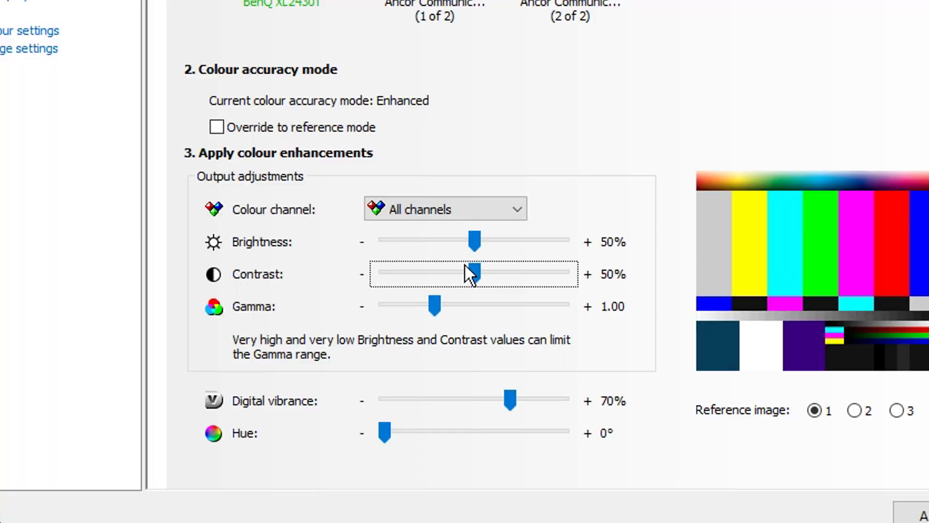
Fine-tune the Digital vibrance slider to 70% with brightness and contrast at 50%
drag(475, 396, 472, 393)
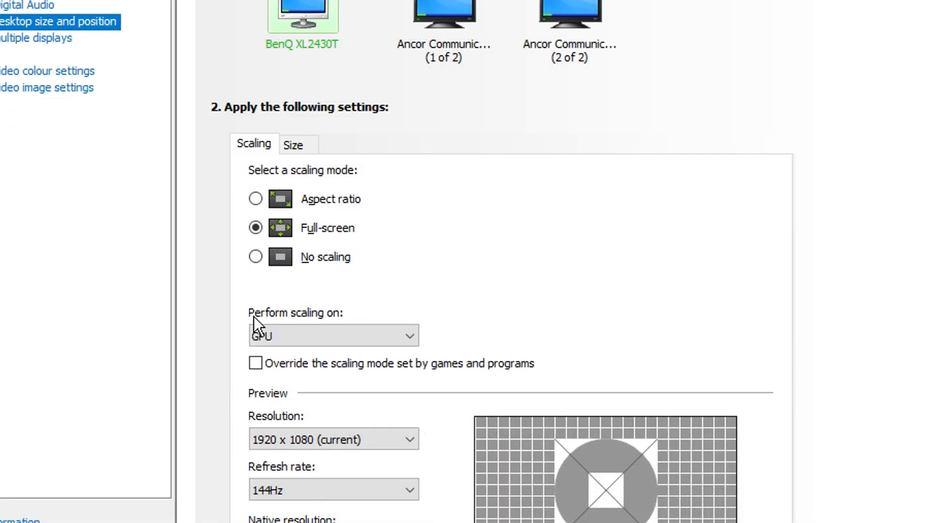
Keep full-screen scaling performed on the GPU for the BenQ XL2430T
click(353, 330)
click(361, 332)
scroll(512, 318, down, 1)
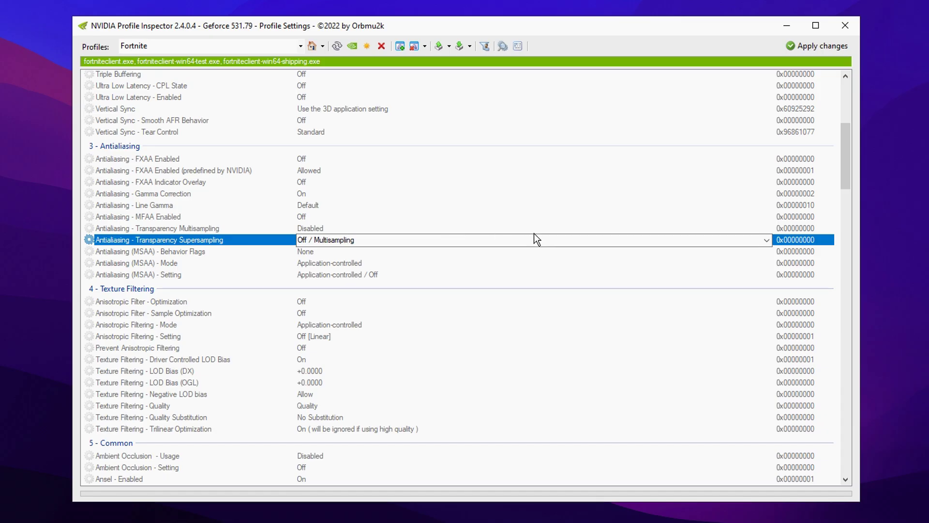
Bring up the Antialiasing - Transparency Supersampling value choices in the Fortnite profile
click(767, 240)
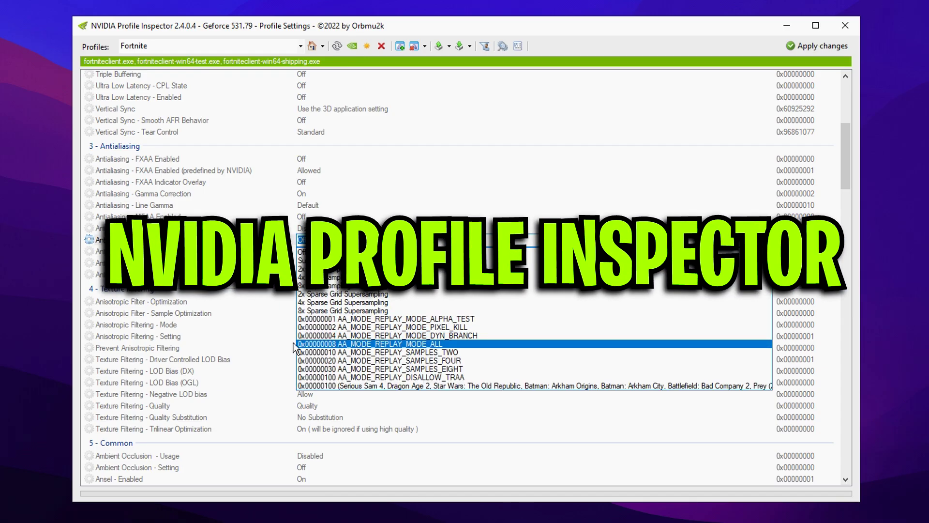